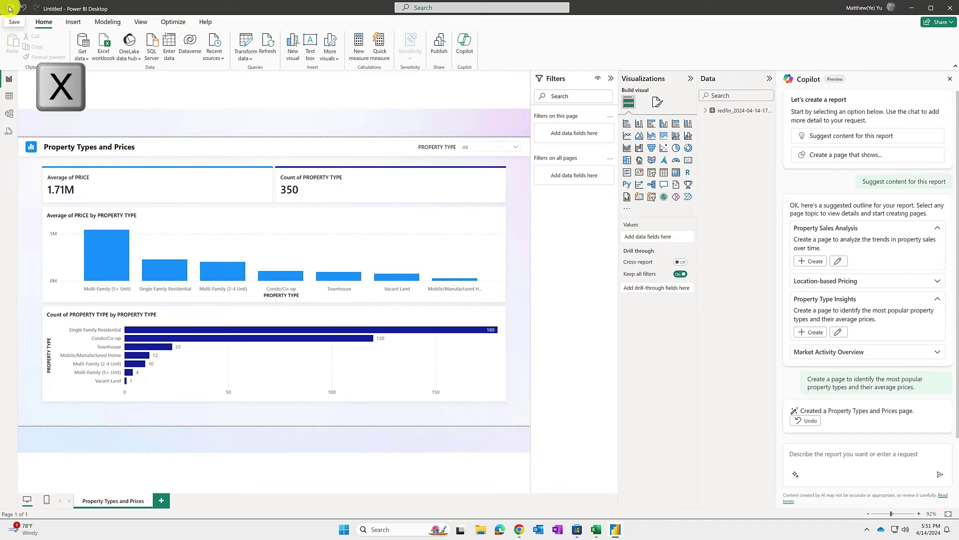
# Save the Copilot-built Property Types and Prices report from the quick access toolbar.
pyautogui.click(10, 8)
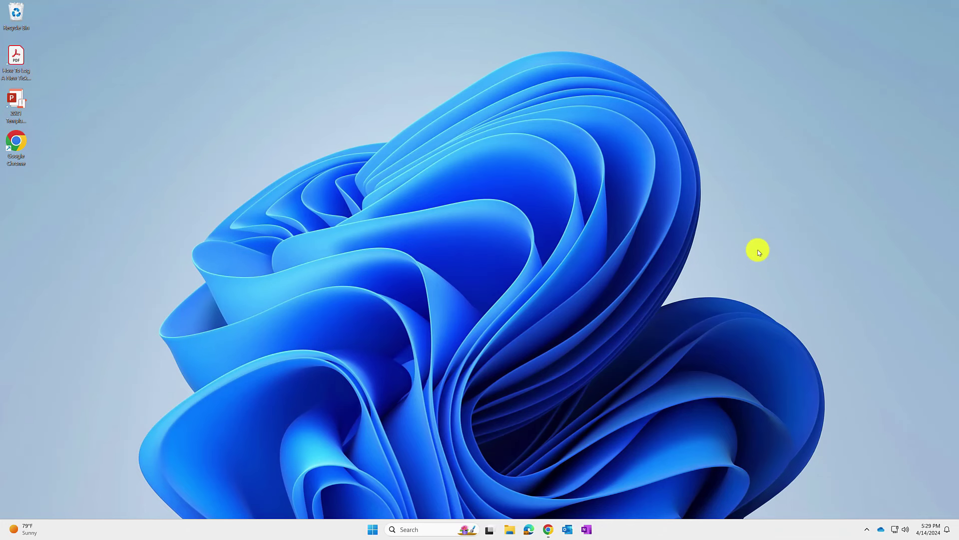
# Launch Microsoft Store, find Power BI Desktop via the recent search, and install it.
pyautogui.click(408, 529)
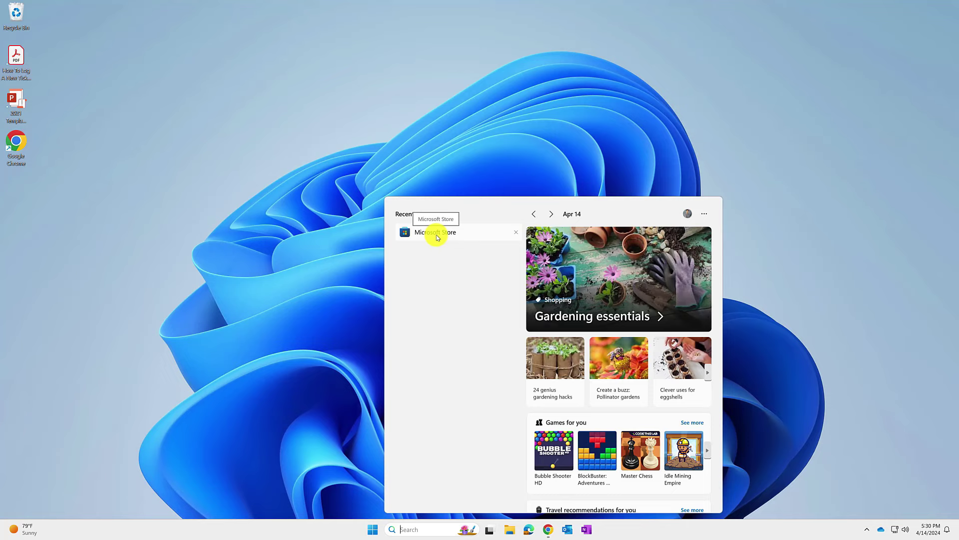
pyautogui.click(436, 237)
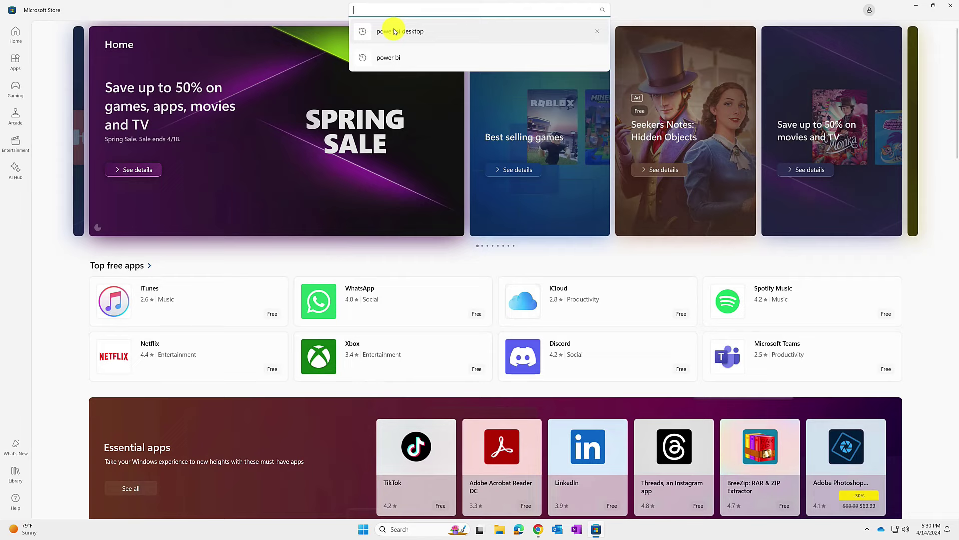
pyautogui.click(393, 33)
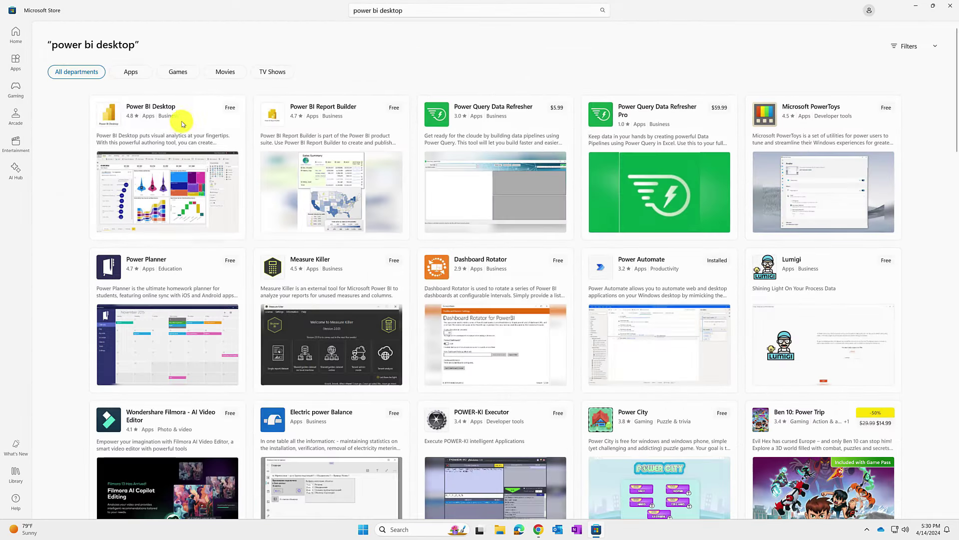
pyautogui.click(182, 125)
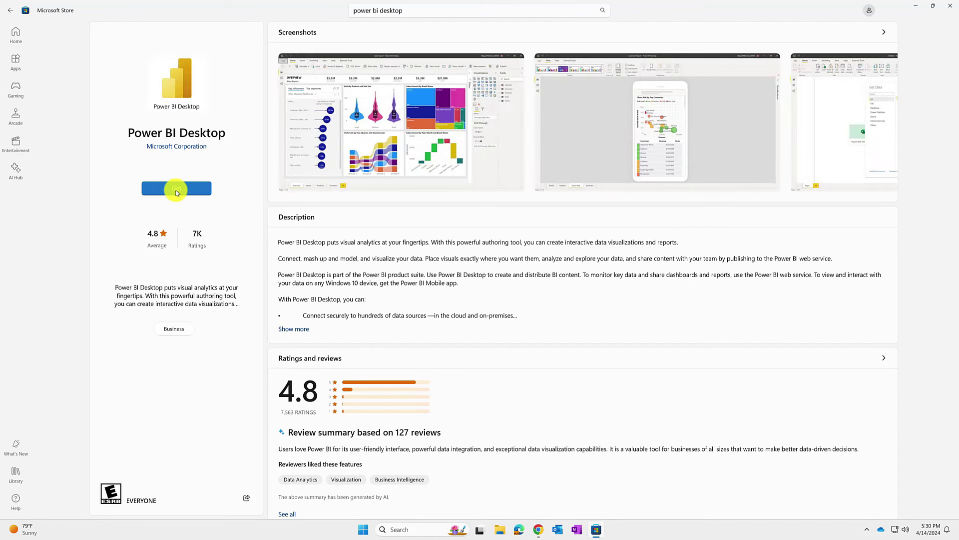
pyautogui.click(176, 189)
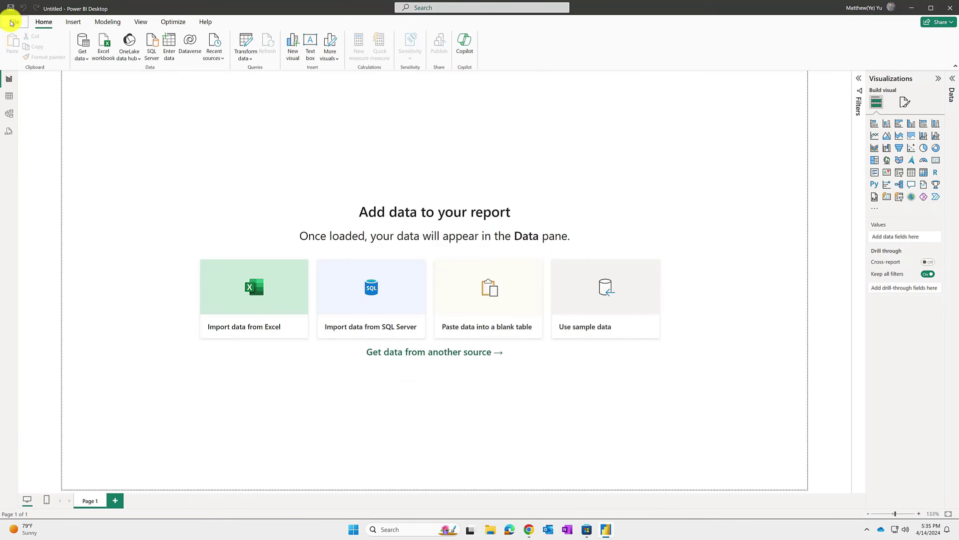
pyautogui.click(12, 22)
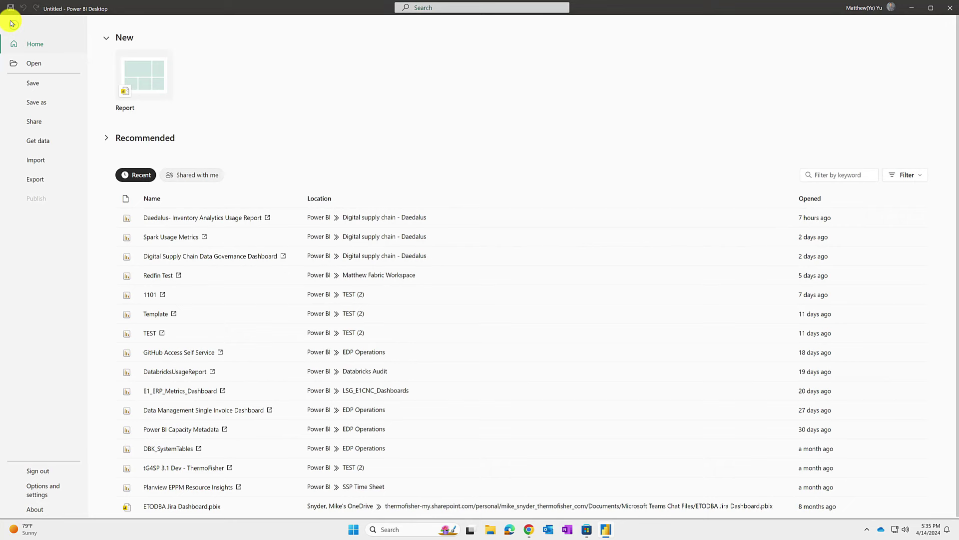
pyautogui.click(48, 512)
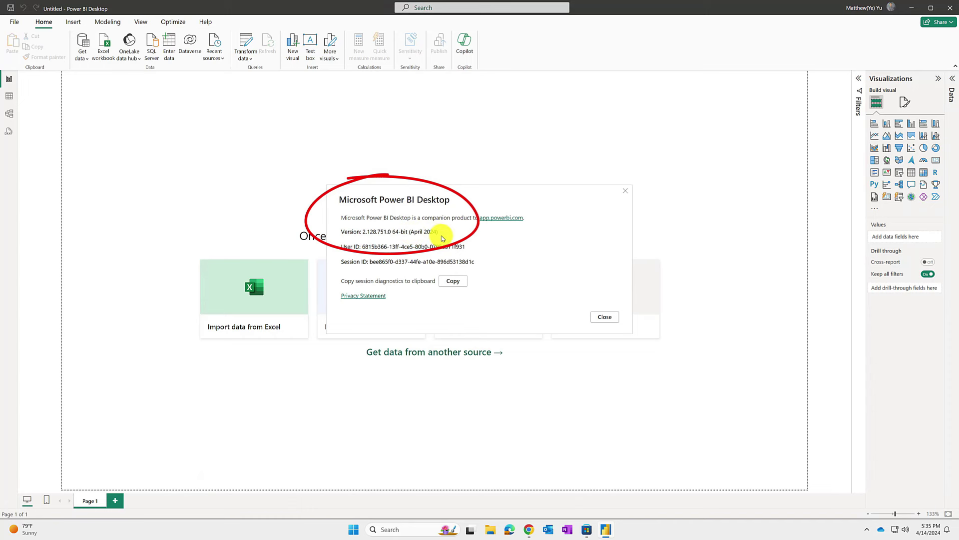
pyautogui.click(606, 317)
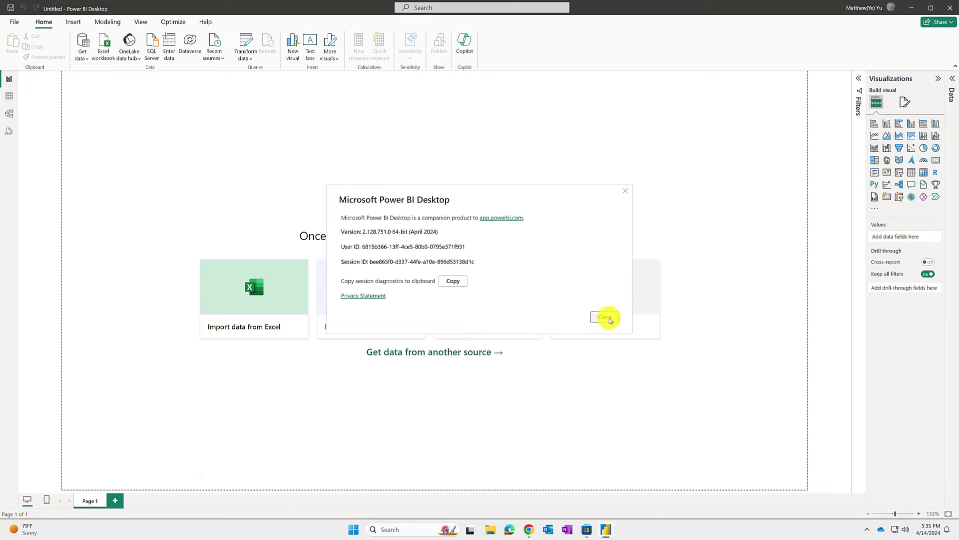
# Open Power BI Options, review Preview features, then go to the Copilot (preview) workspace page.
pyautogui.click(17, 25)
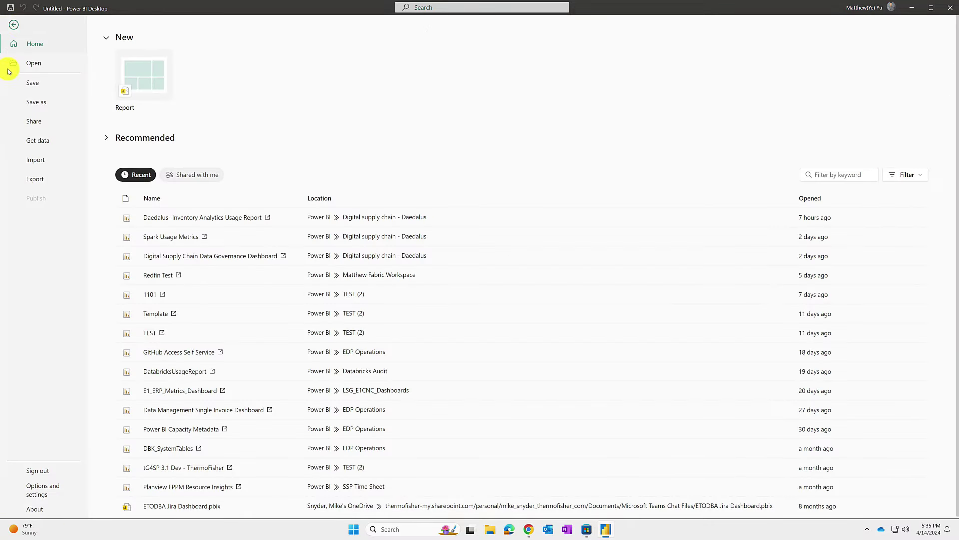
pyautogui.click(45, 493)
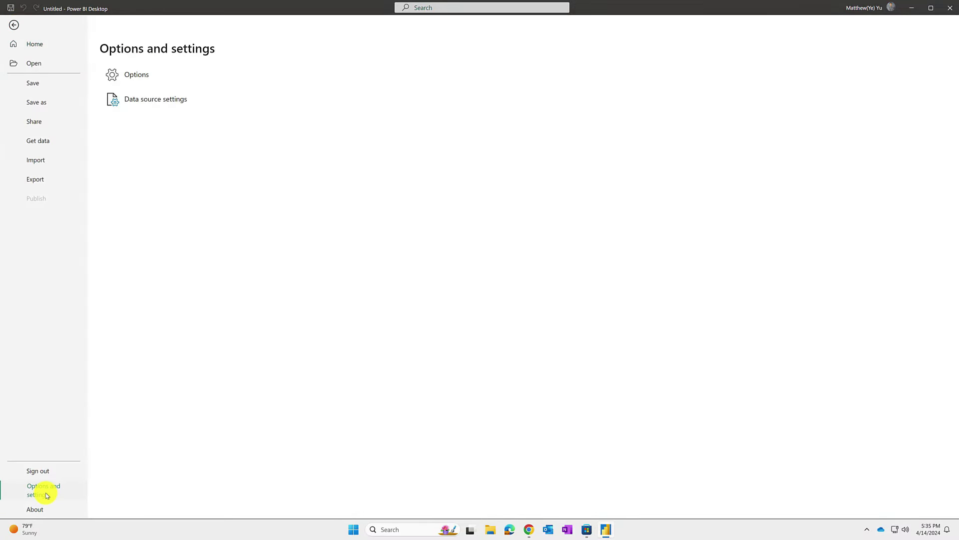
pyautogui.click(129, 76)
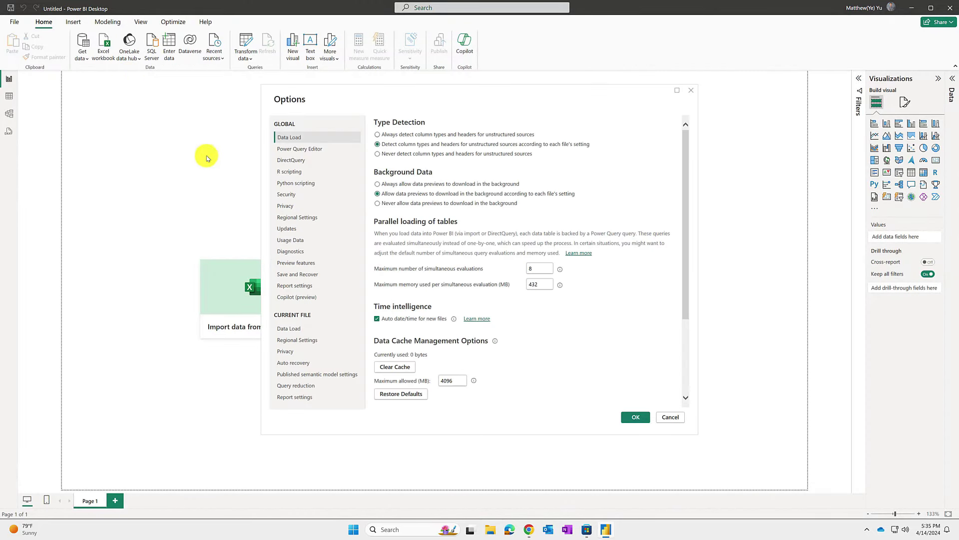
pyautogui.click(294, 265)
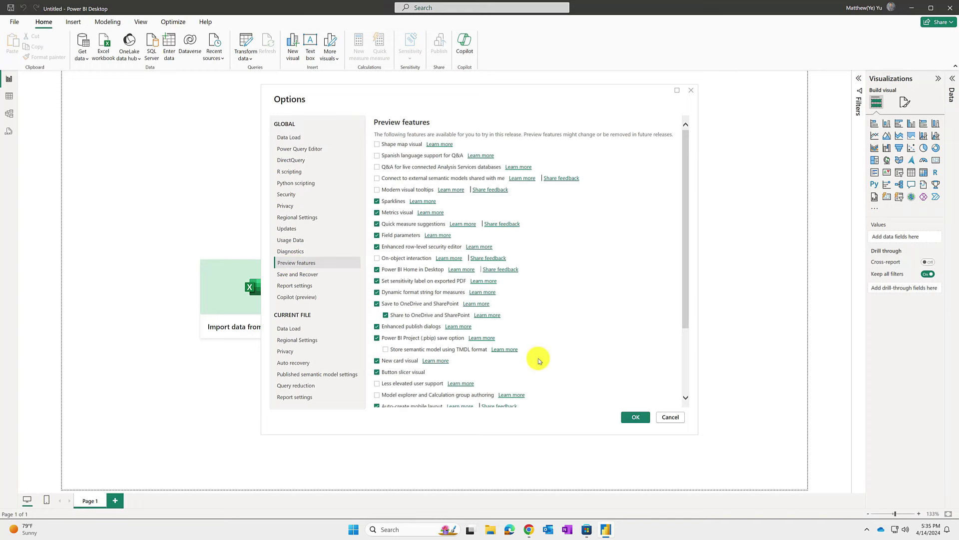
pyautogui.scroll(-3, 539, 361)
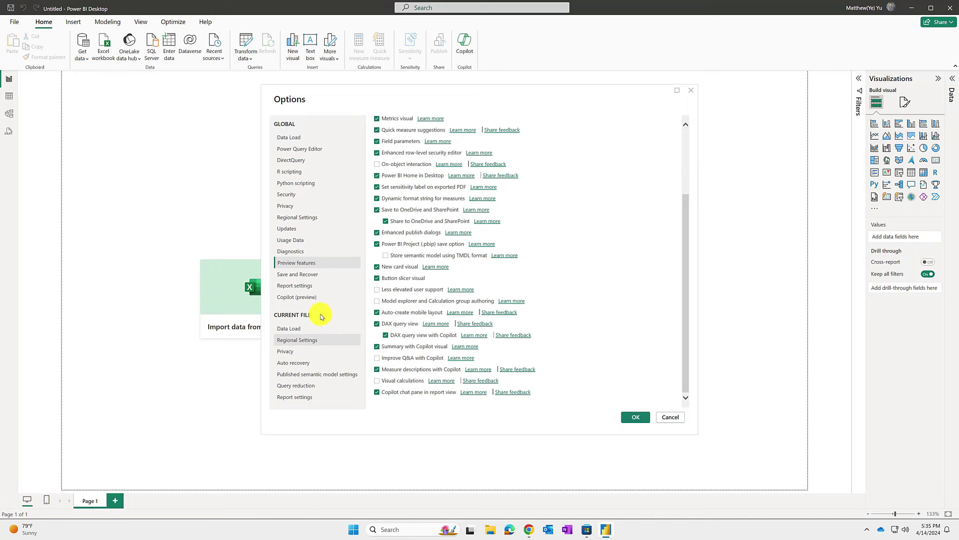
pyautogui.click(289, 300)
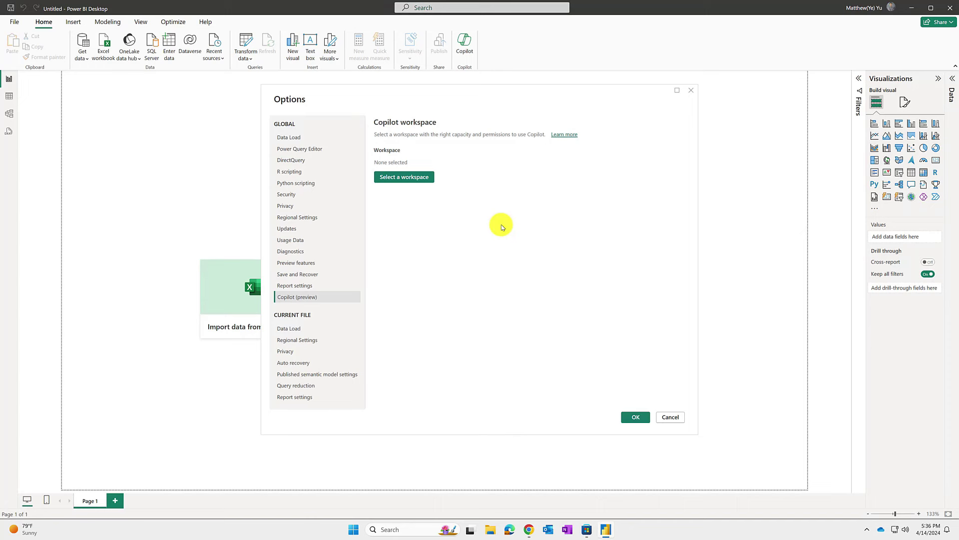
# Choose the Fabric workspace for Copilot and confirm both dialogs with OK.
pyautogui.click(409, 184)
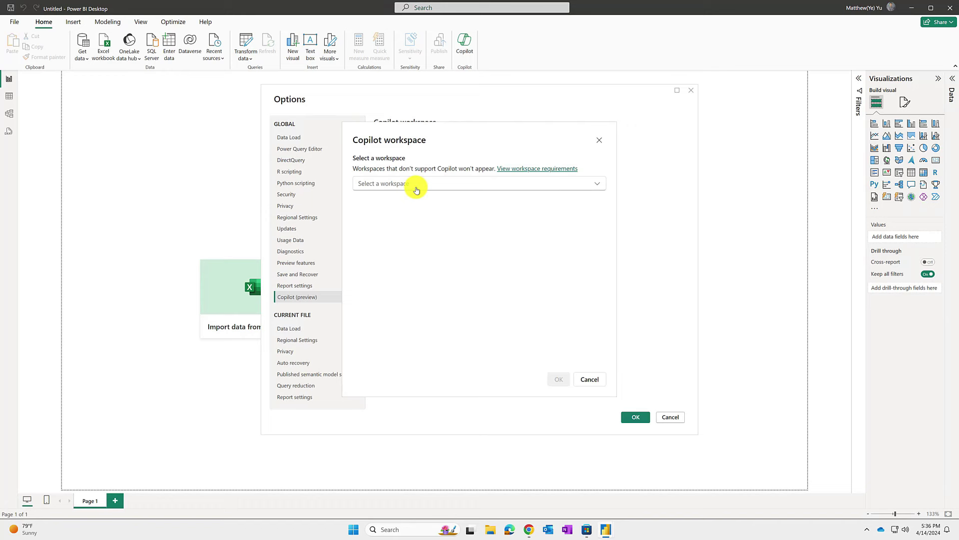
pyautogui.click(417, 185)
pyautogui.click(400, 199)
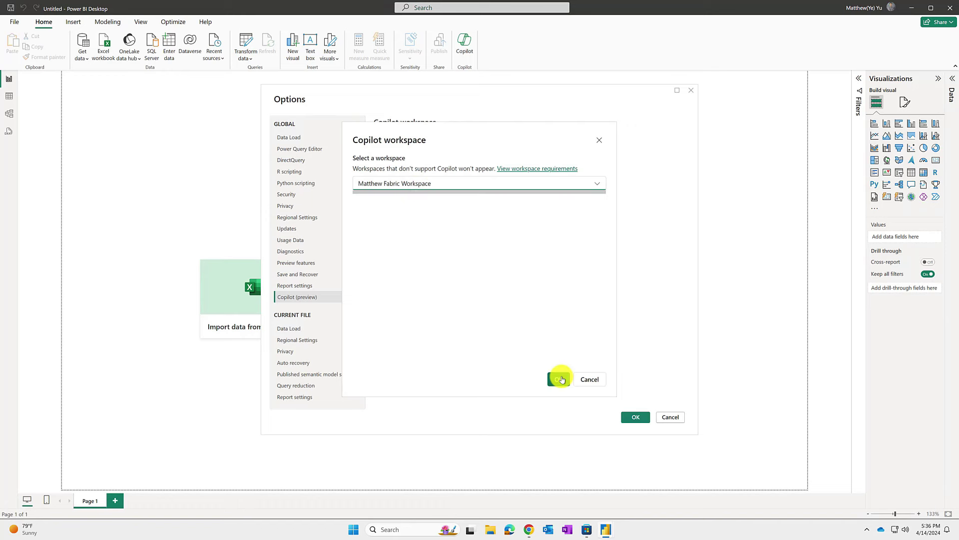
pyautogui.click(558, 379)
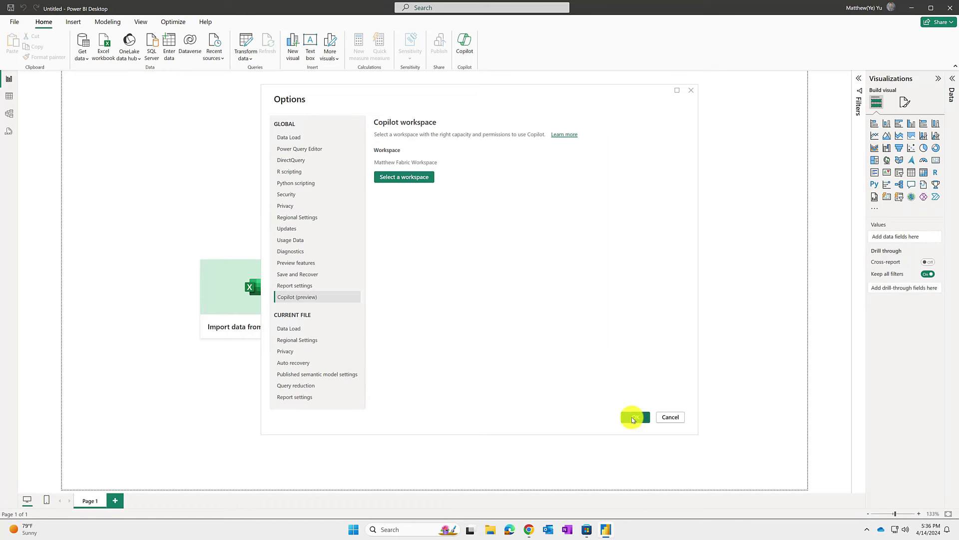
pyautogui.click(632, 417)
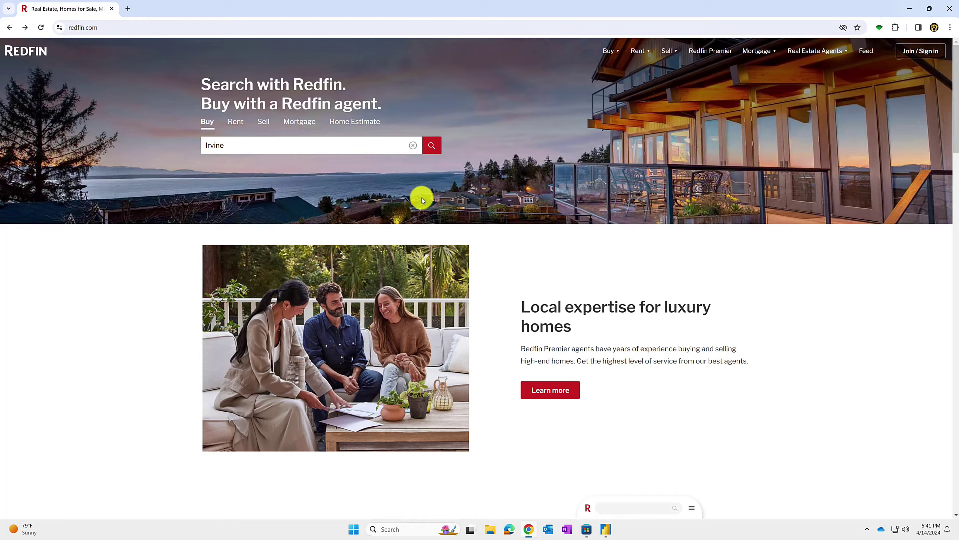
# Search Redfin for Irvine homes, include listings outside the city outline, and show the table view.
pyautogui.click(433, 146)
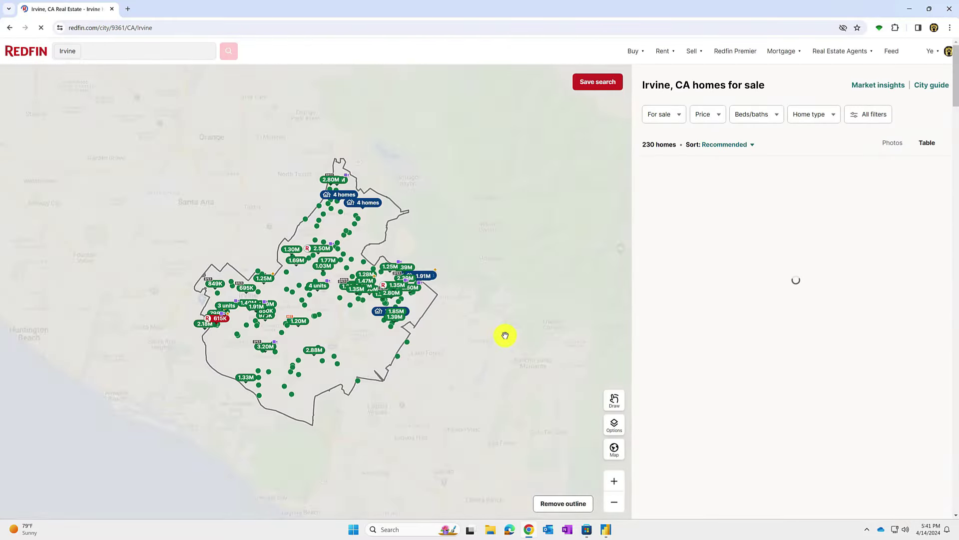
pyautogui.click(569, 504)
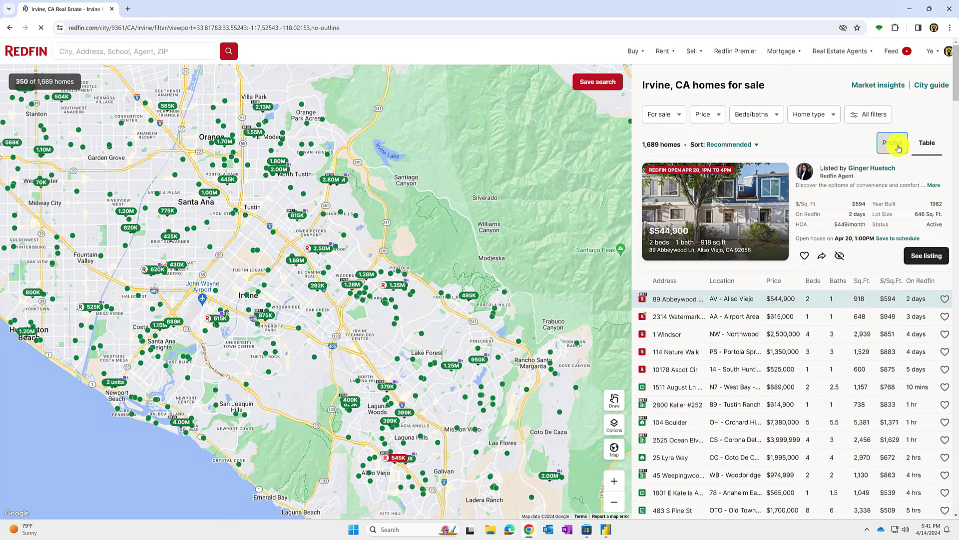
pyautogui.click(893, 143)
pyautogui.click(928, 145)
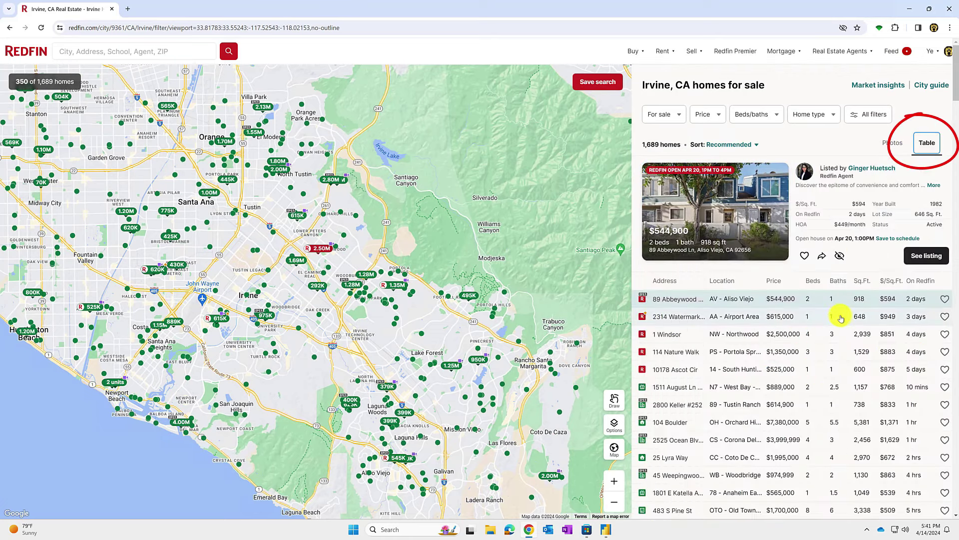
# Download all listed Irvine homes as a CSV and open the downloaded file.
pyautogui.scroll(-5, 831, 320)
pyautogui.scroll(-10, 743, 424)
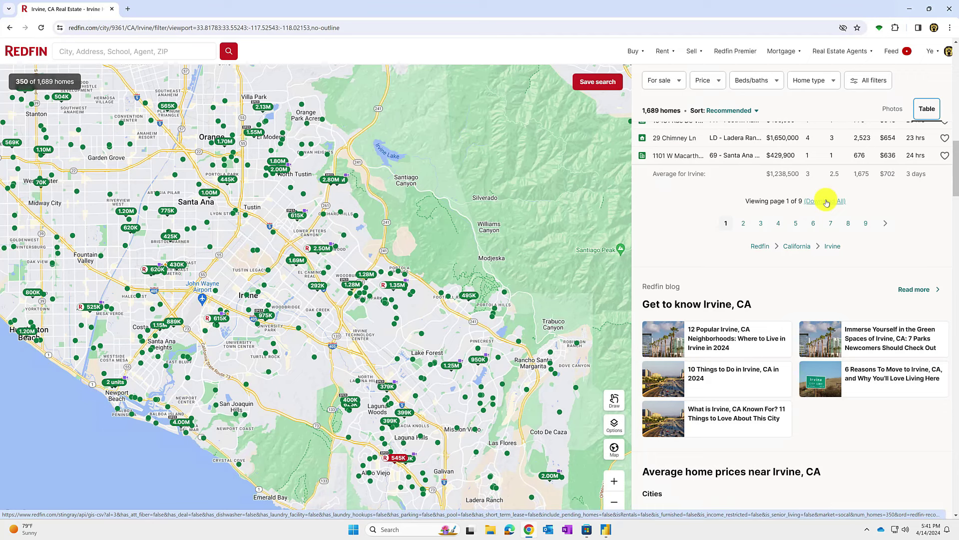
pyautogui.click(826, 202)
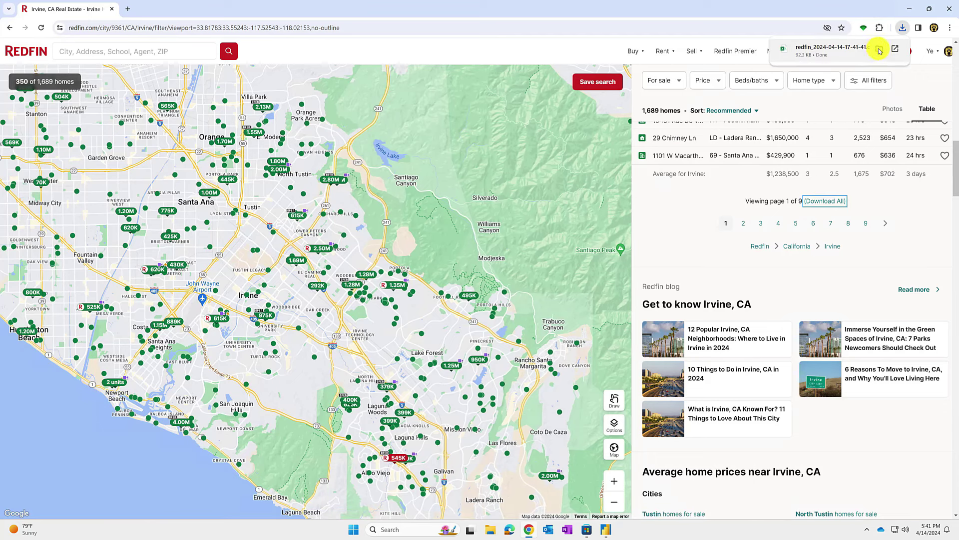
pyautogui.click(834, 54)
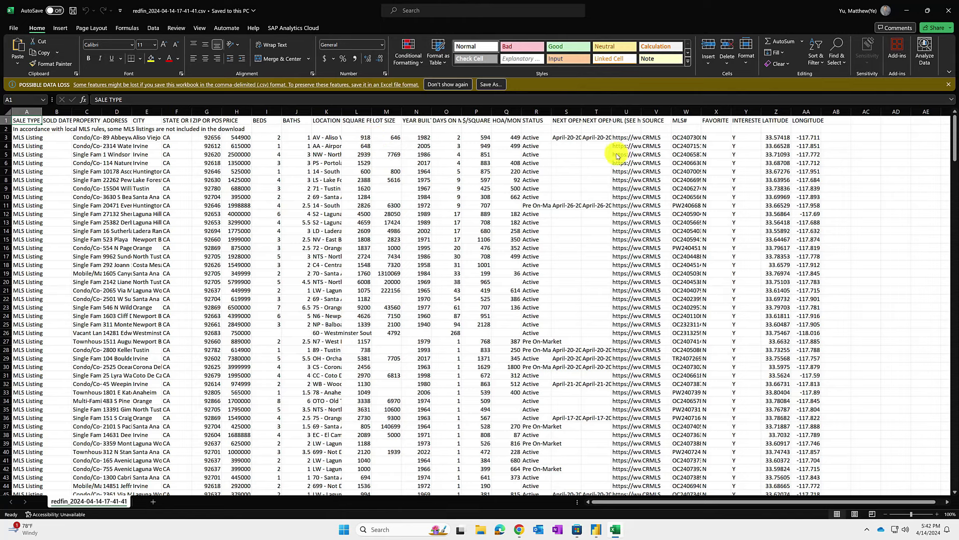
# Delete row 2, the MLS-rules disclaimer note, so listings follow the headers.
pyautogui.click(297, 128)
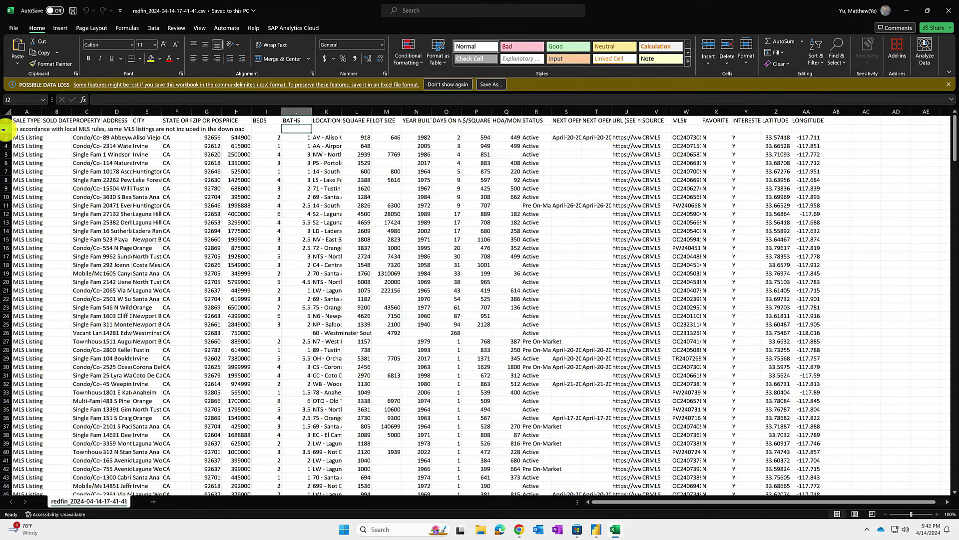
pyautogui.rightClick(5, 129)
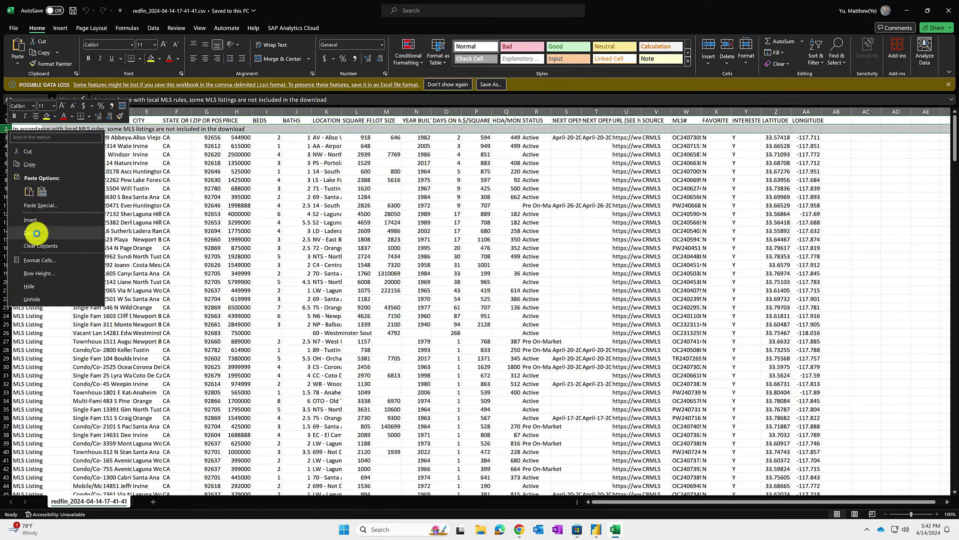
pyautogui.click(36, 233)
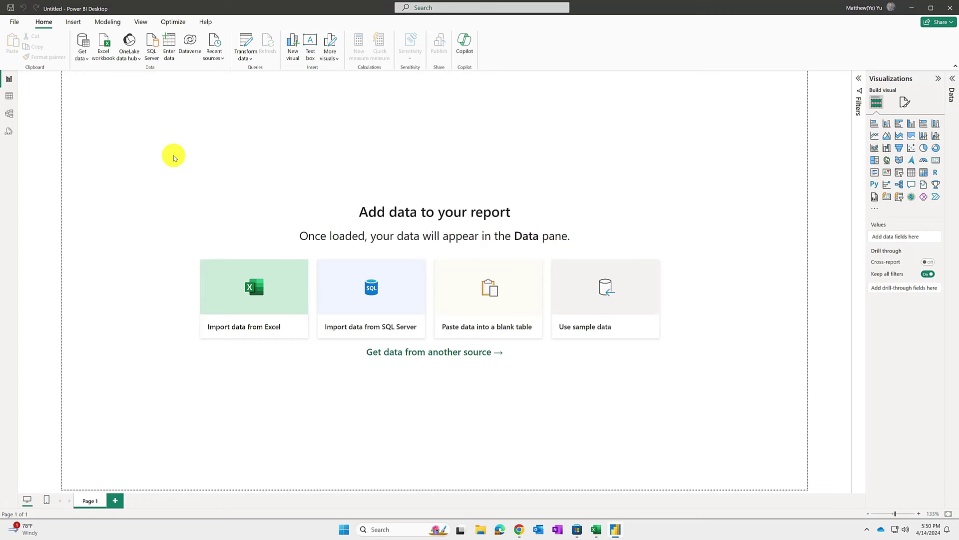
pyautogui.click(86, 59)
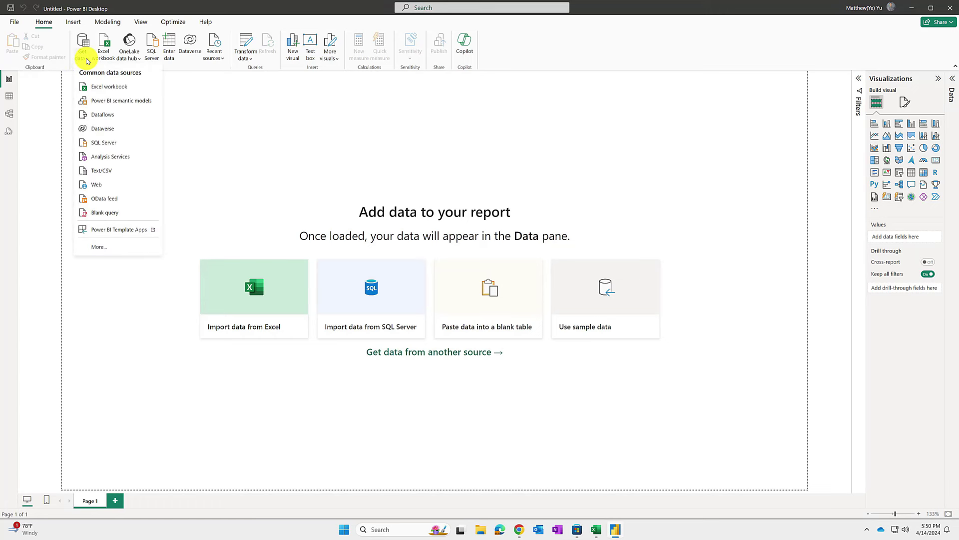
pyautogui.click(116, 172)
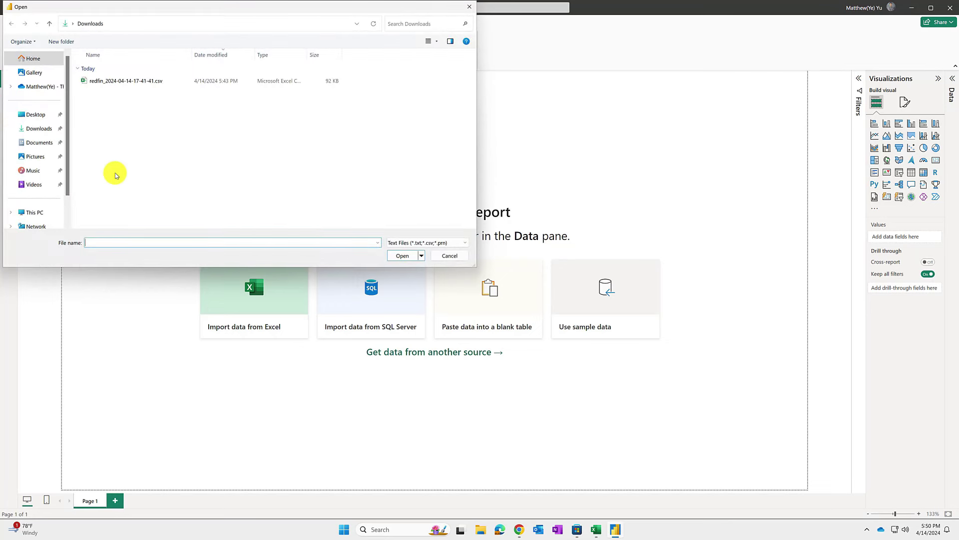
pyautogui.click(139, 84)
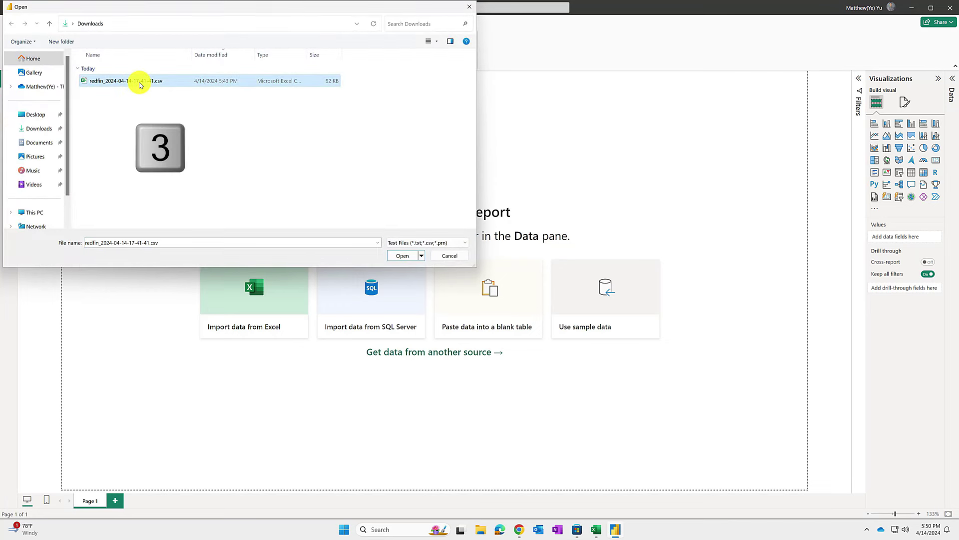
pyautogui.click(400, 256)
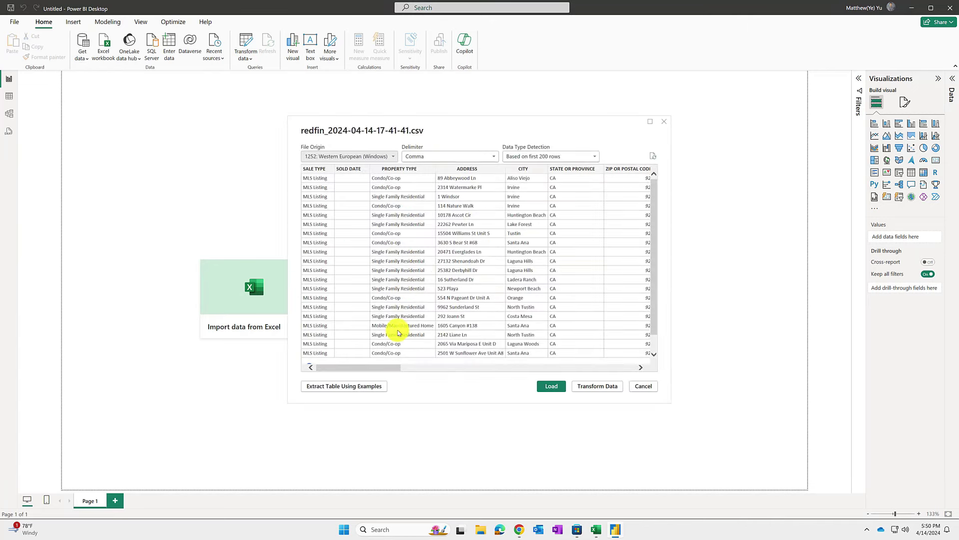
pyautogui.click(557, 387)
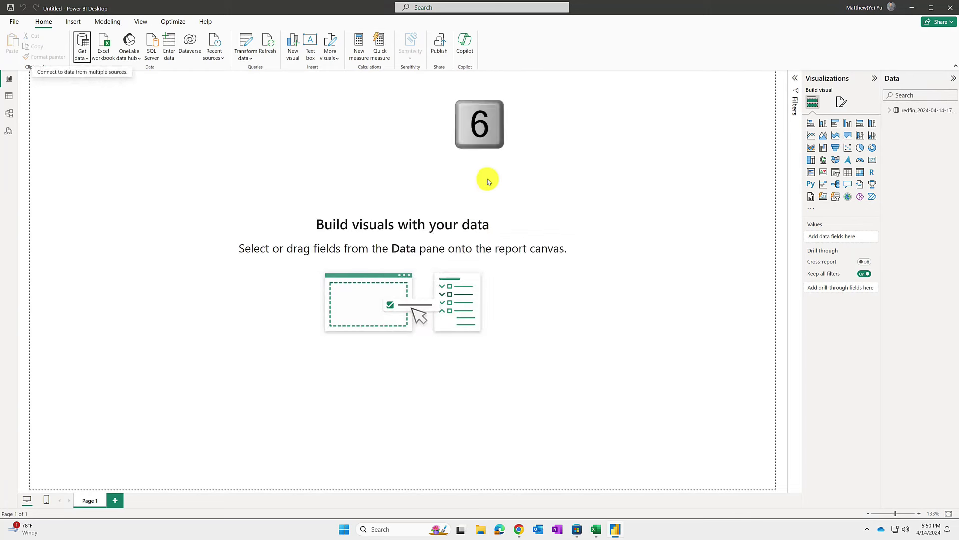
# Create Copilot's suggested Property Type Insights page with average price and counts by property type.
pyautogui.click(465, 46)
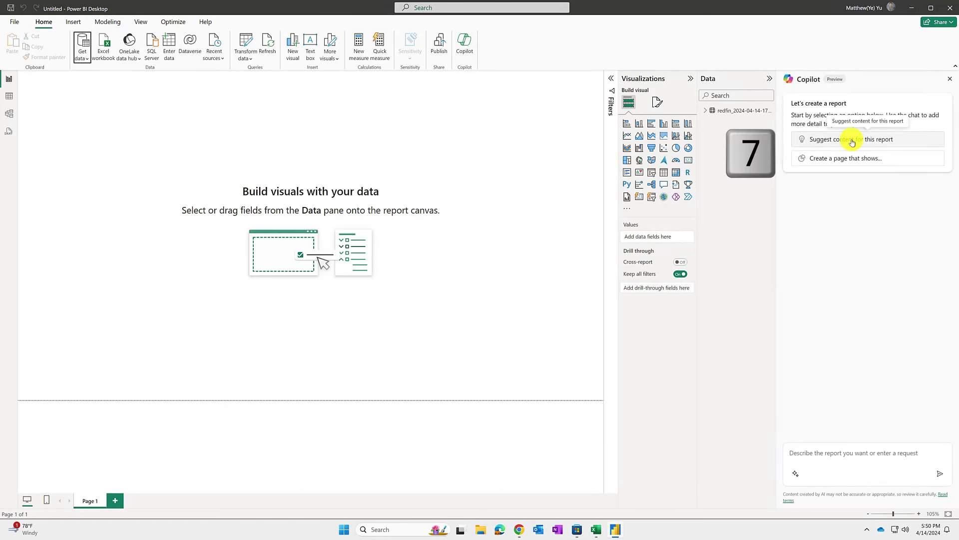
pyautogui.click(852, 142)
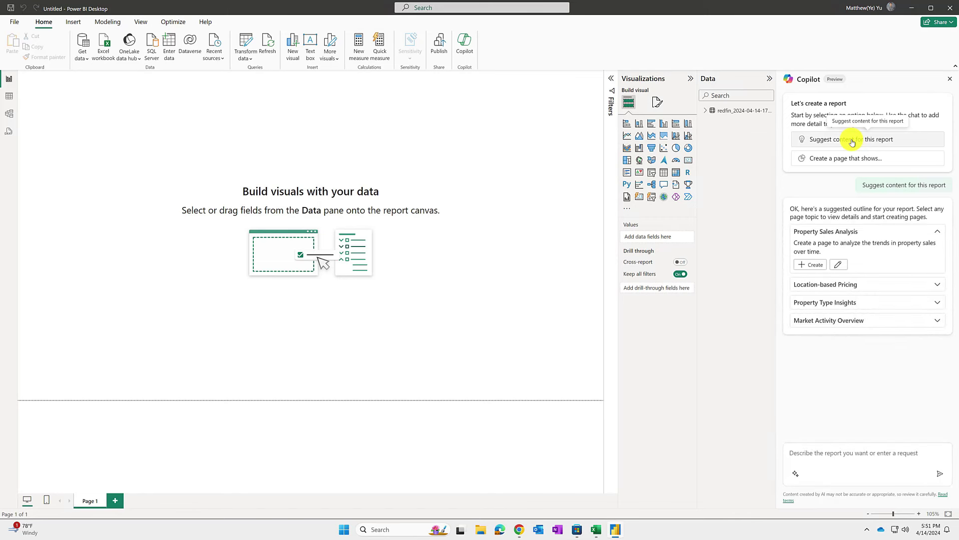
pyautogui.click(893, 303)
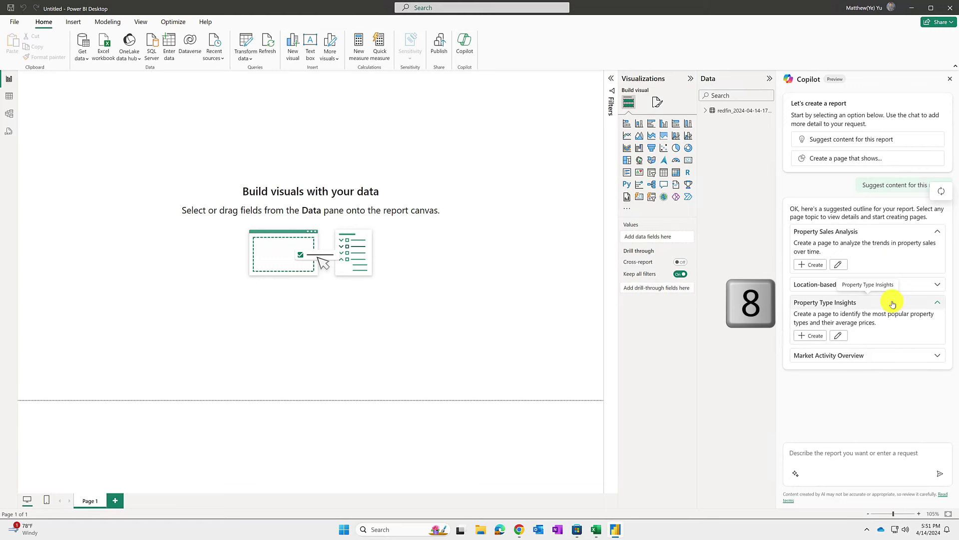
pyautogui.click(812, 338)
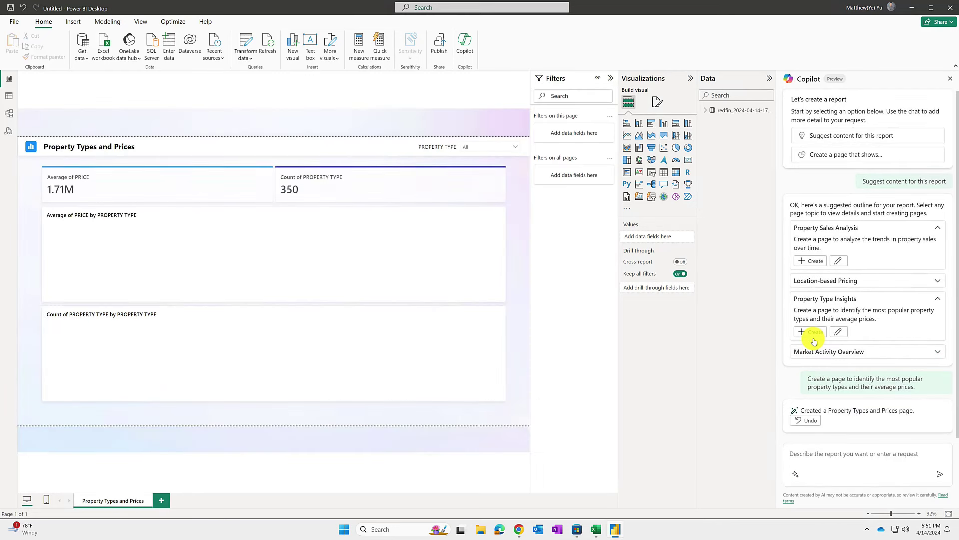
pyautogui.press('x')
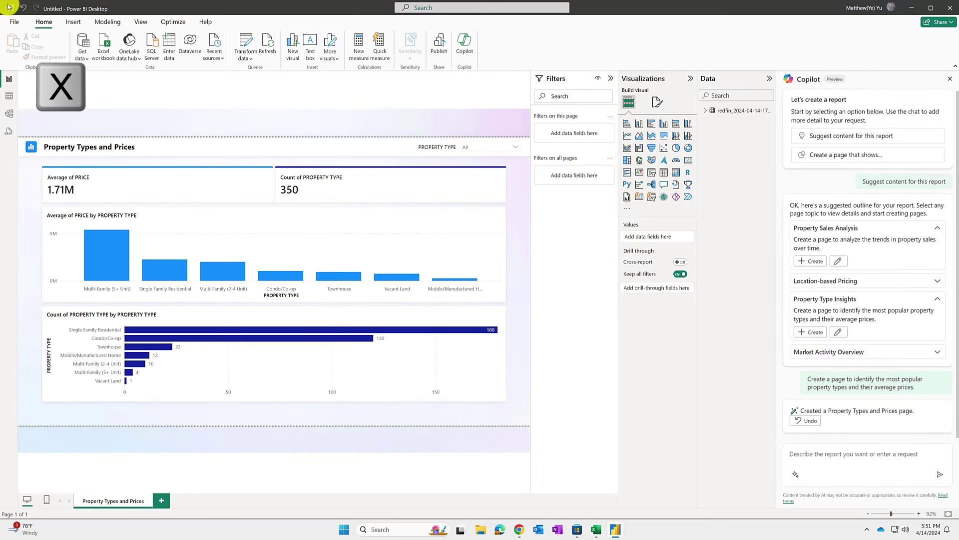